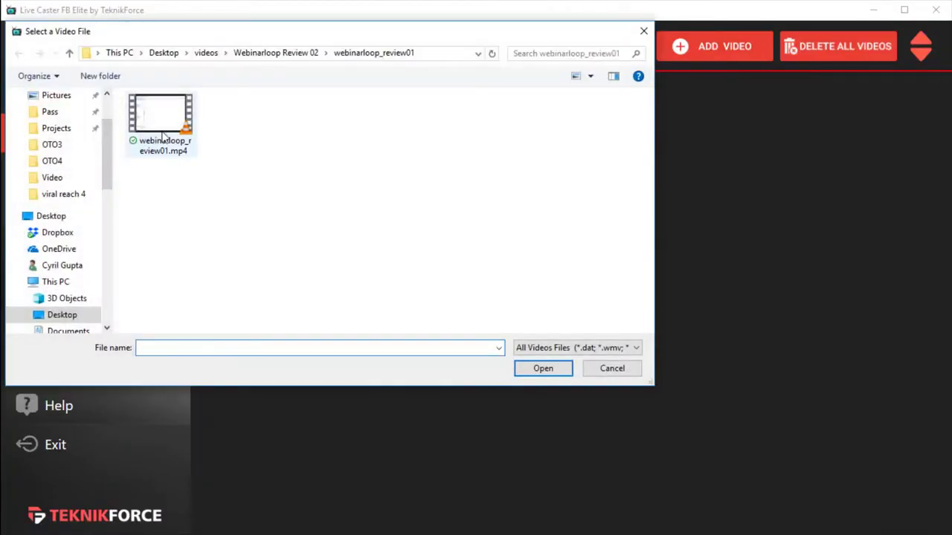
Step: Add webinarloop_review01.mp4 as a video titled "My new test video" with the description "This is a livecaster test", and check its edit form
double_click(162, 136)
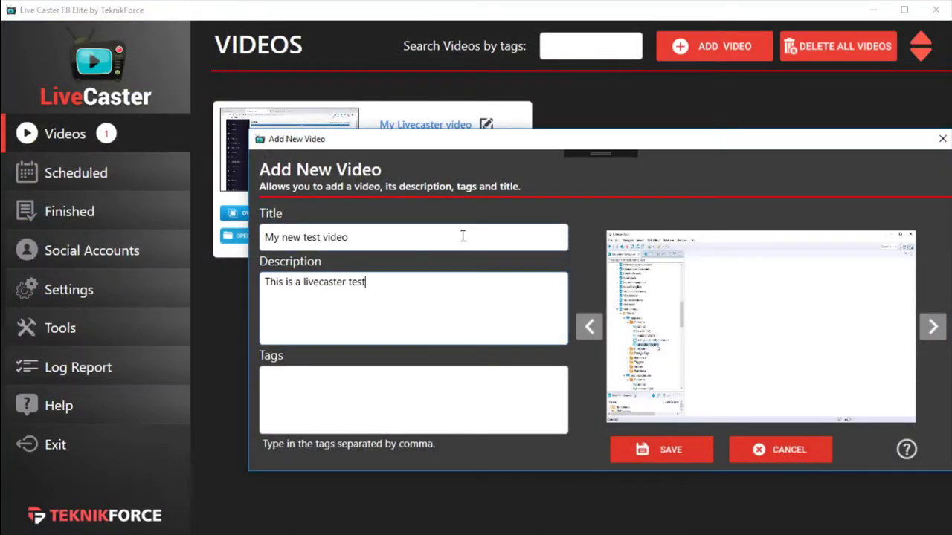
click(661, 449)
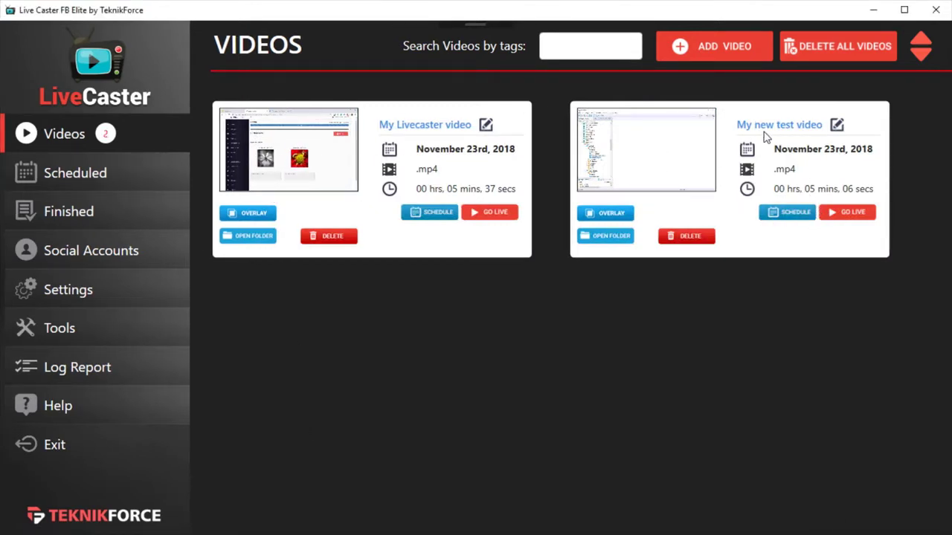
click(836, 126)
click(780, 451)
Step: Add a social account, choosing the Facebook page "Jeet's Hotel Test Page" to connect with the video channel
click(138, 257)
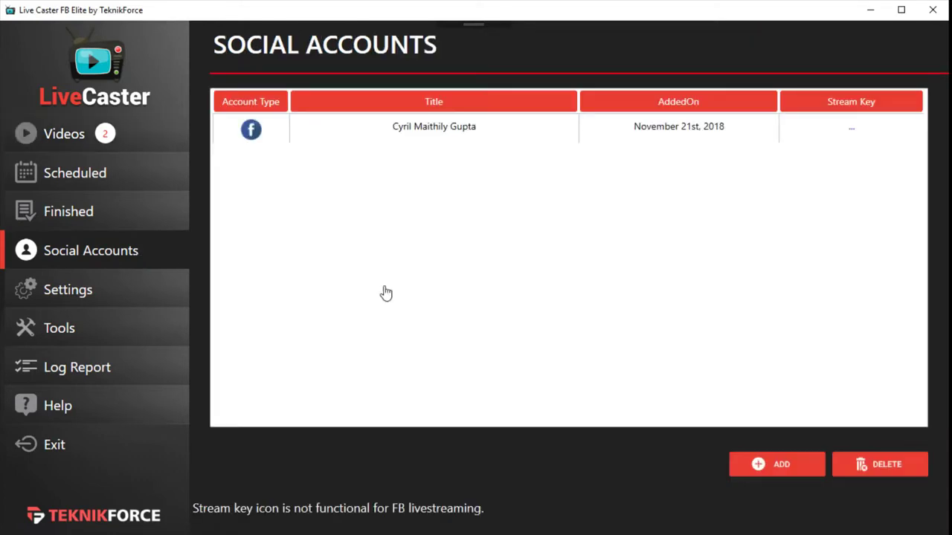
click(780, 464)
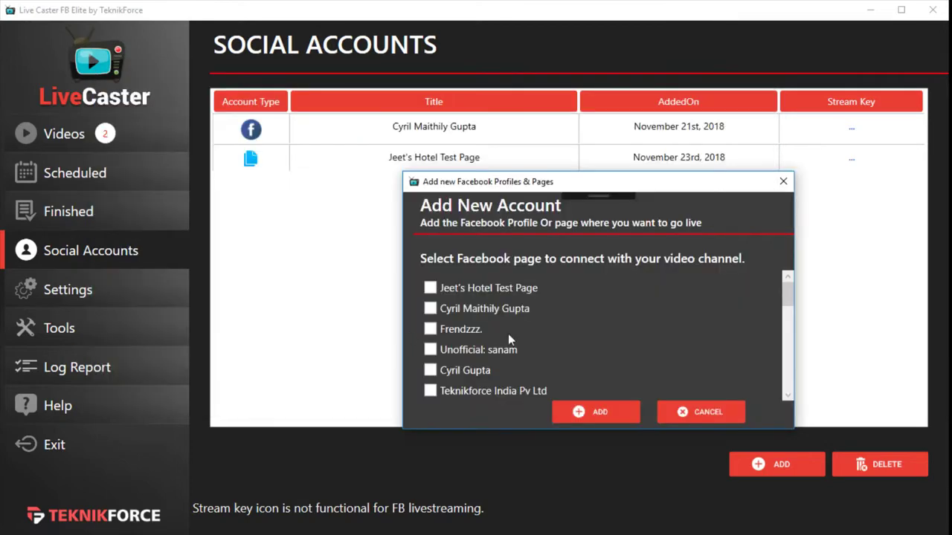
click(430, 287)
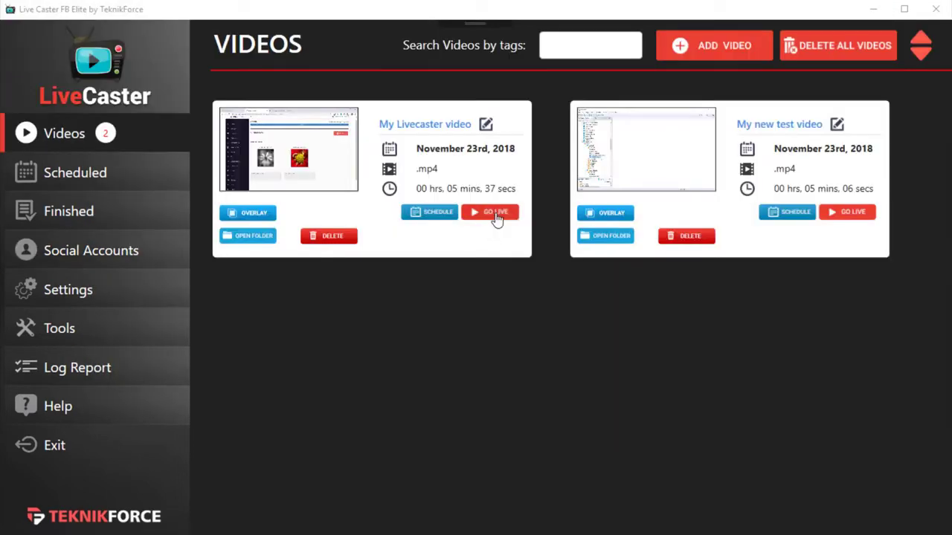
Step: Set up an immediate Facebook broadcast of "My Livecaster video" and choose where it is posted
click(497, 214)
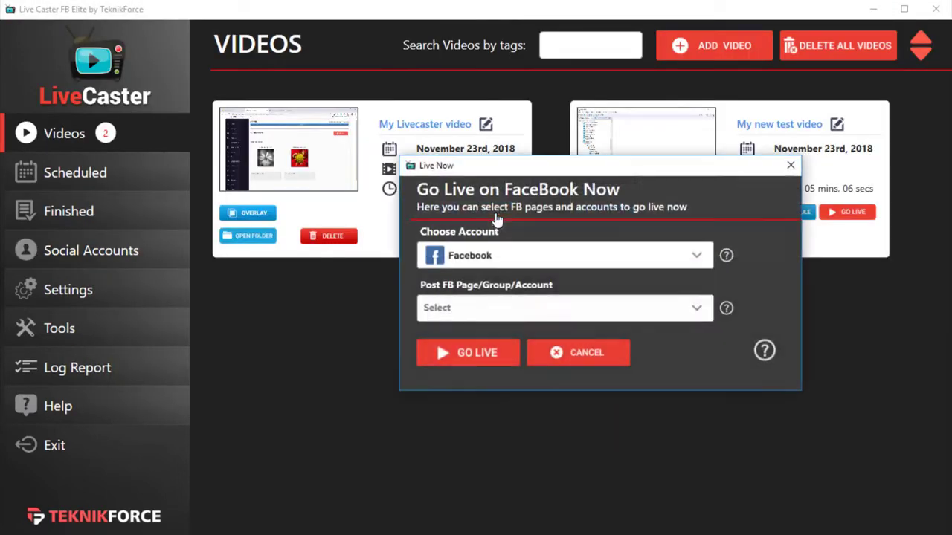
click(446, 307)
click(463, 365)
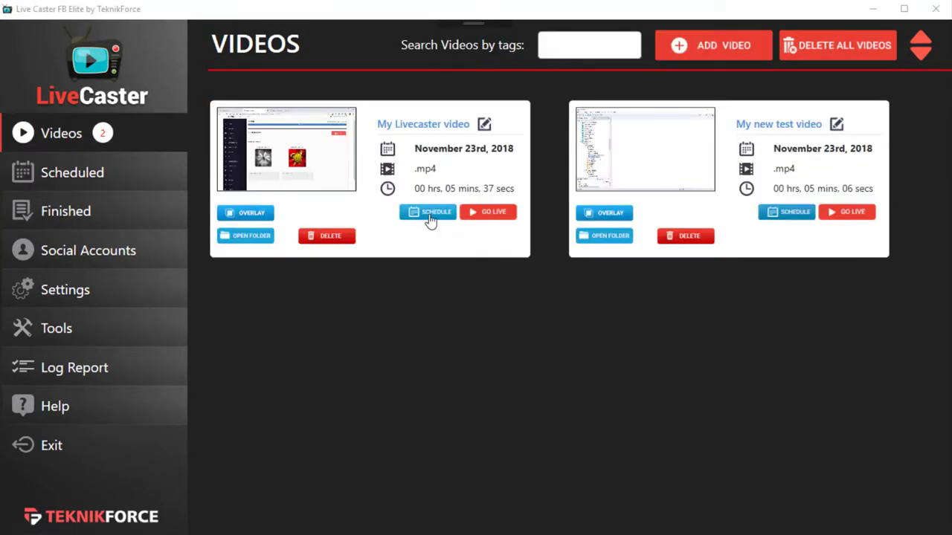
Step: Fill in the schedule form for "My Livecaster video", schedule its broadcast, and open the list of scheduled videos
click(430, 218)
click(436, 263)
click(433, 319)
click(435, 344)
click(436, 369)
click(437, 383)
click(432, 421)
click(774, 489)
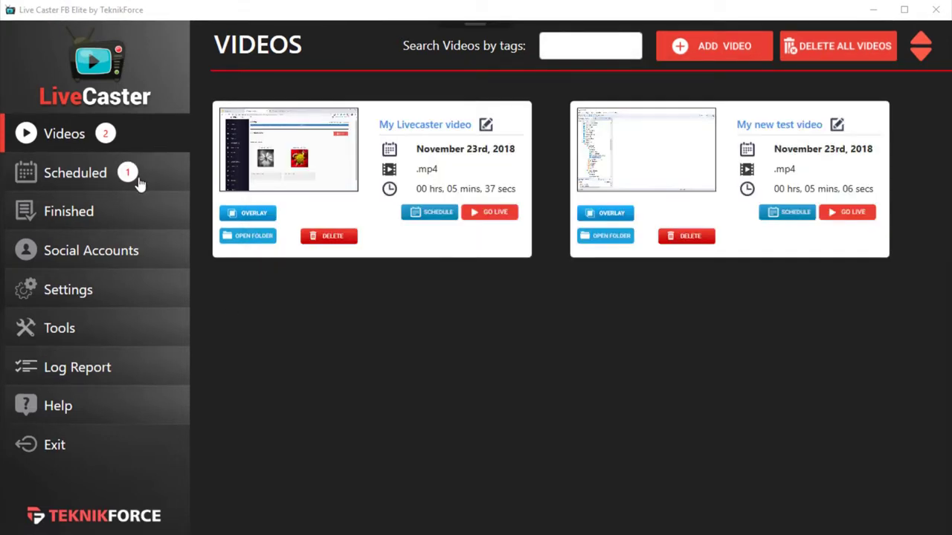
click(138, 183)
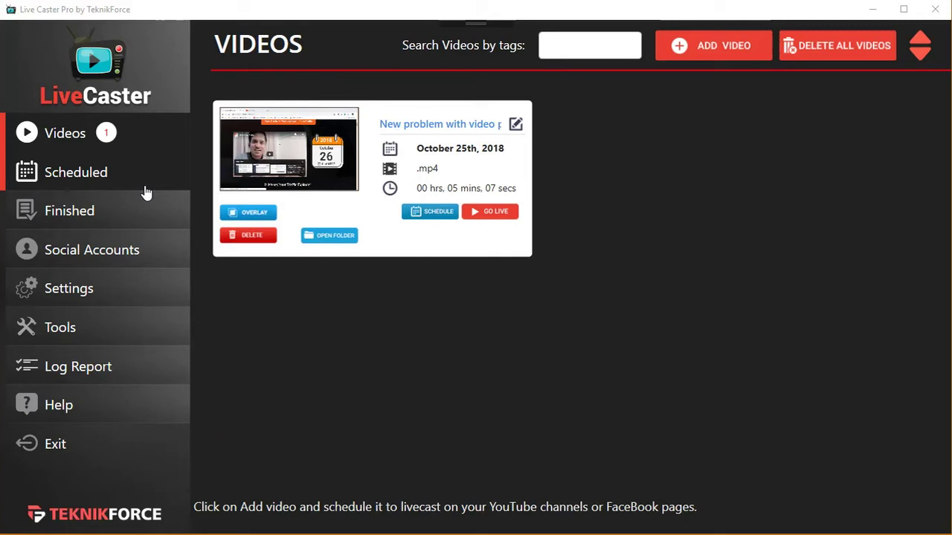
Step: Check the connected social accounts, and add mfluxexample.mp4 from the Desktop's videos > Mobiflux example > mfluxexample folder as "Mobiflux Demo video"
click(99, 254)
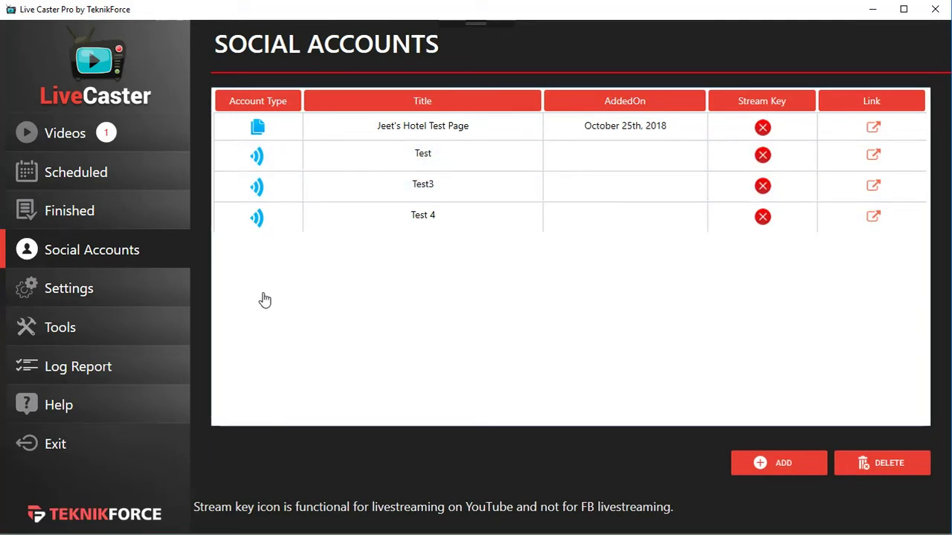
click(132, 137)
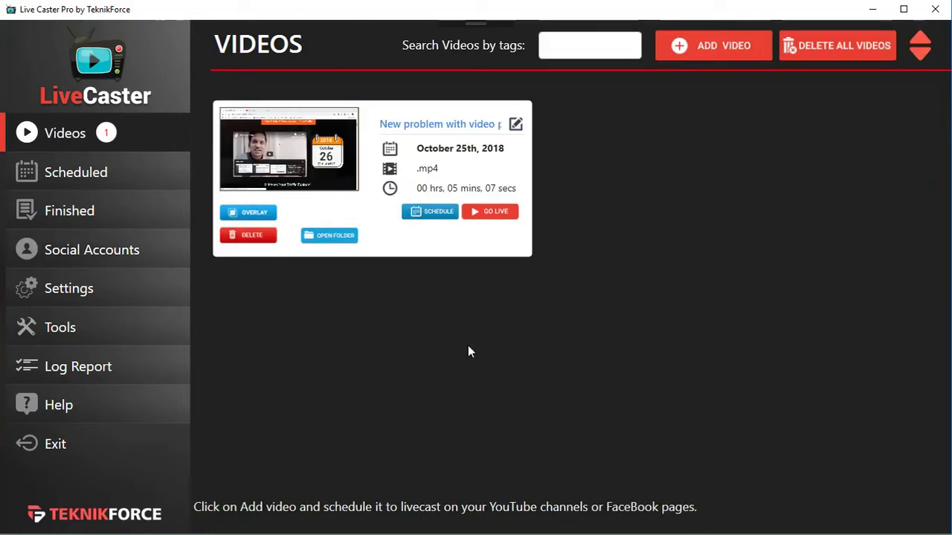
click(731, 58)
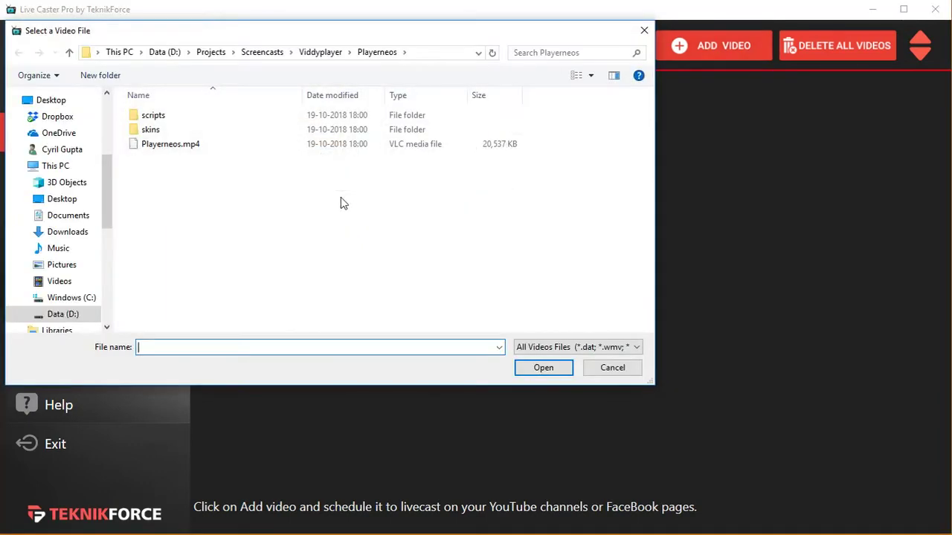
click(171, 145)
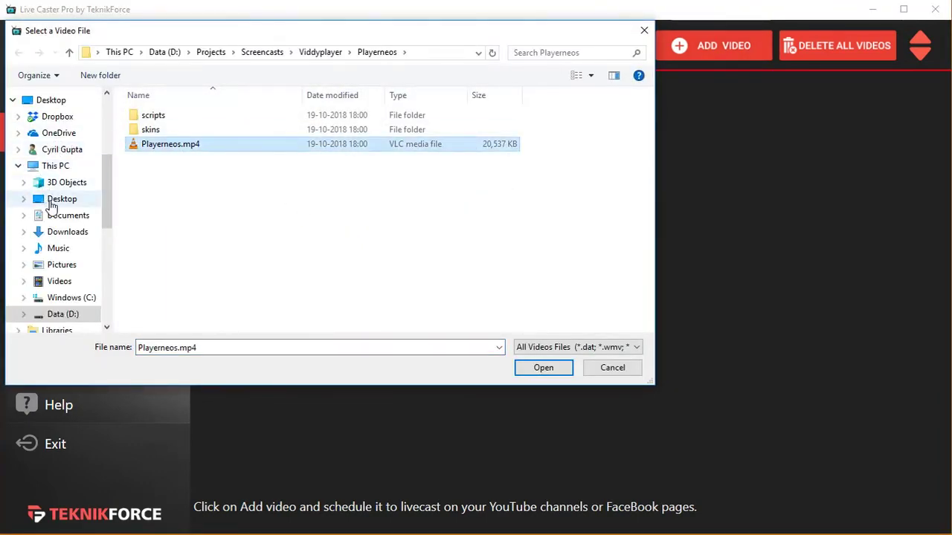
click(61, 198)
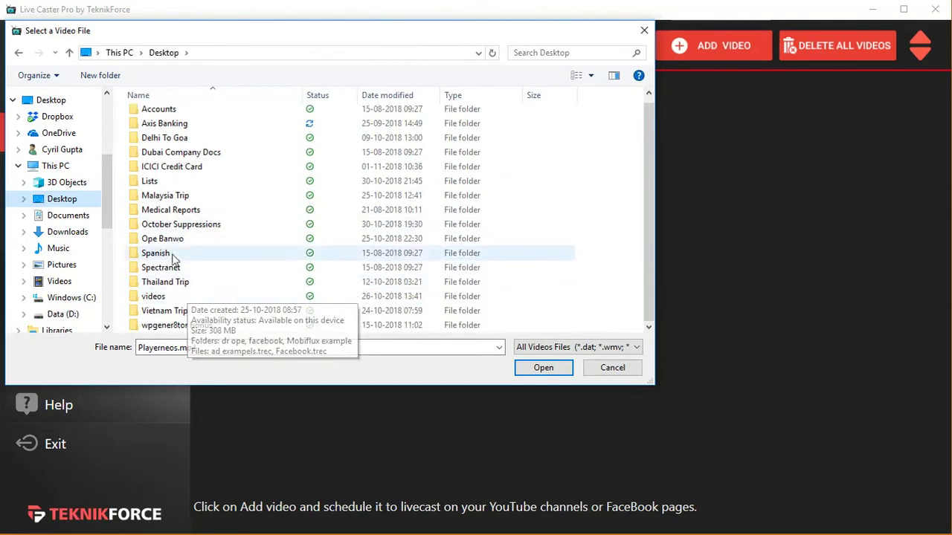
double_click(183, 297)
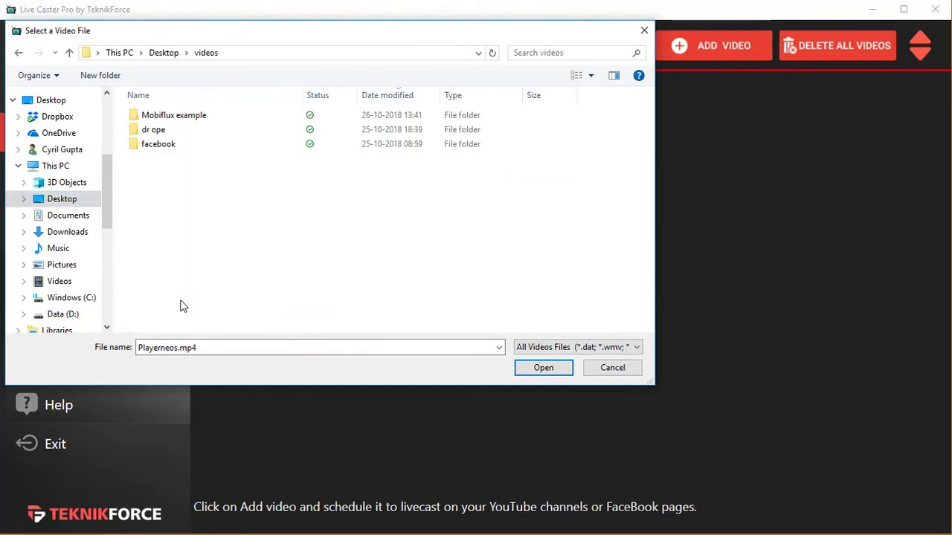
double_click(201, 119)
click(191, 124)
double_click(191, 124)
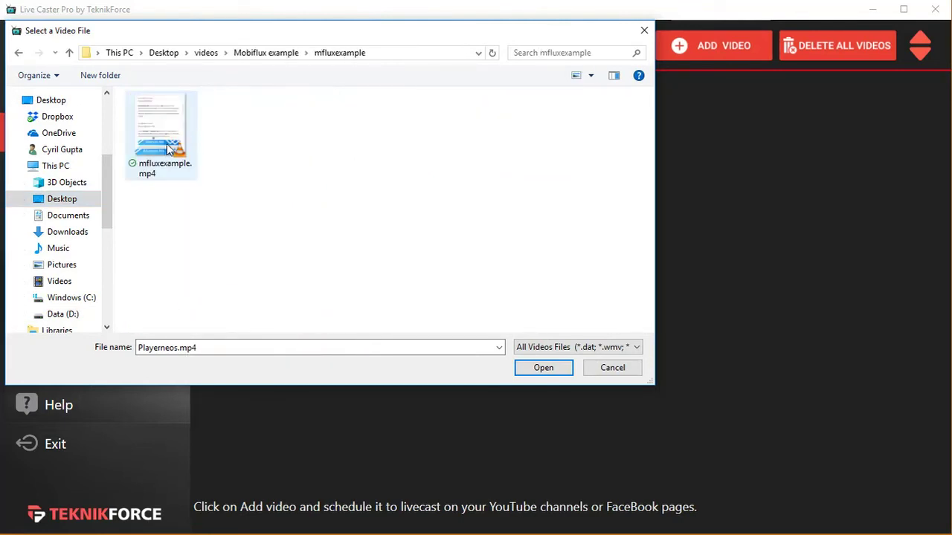
double_click(166, 145)
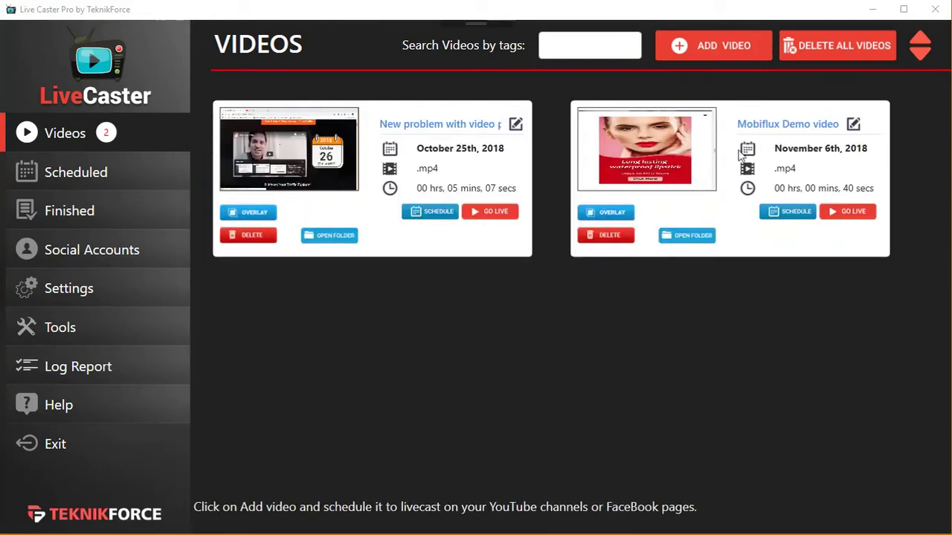
Step: Try to add a new social account of the FB Pages type
click(103, 261)
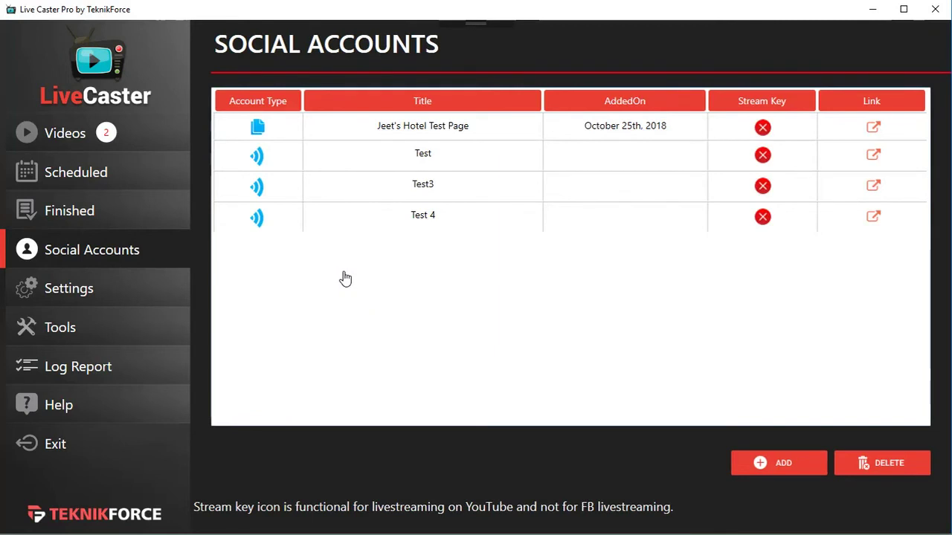
click(751, 462)
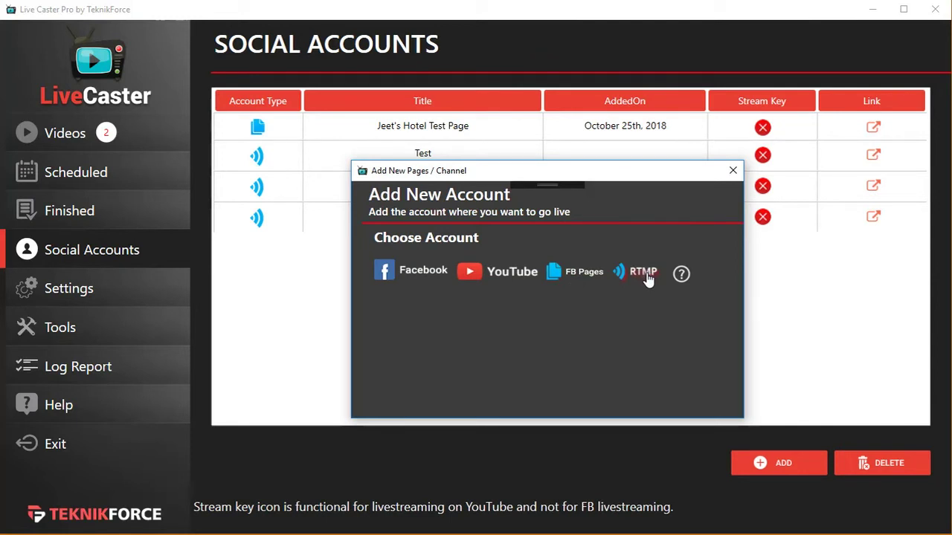
click(579, 283)
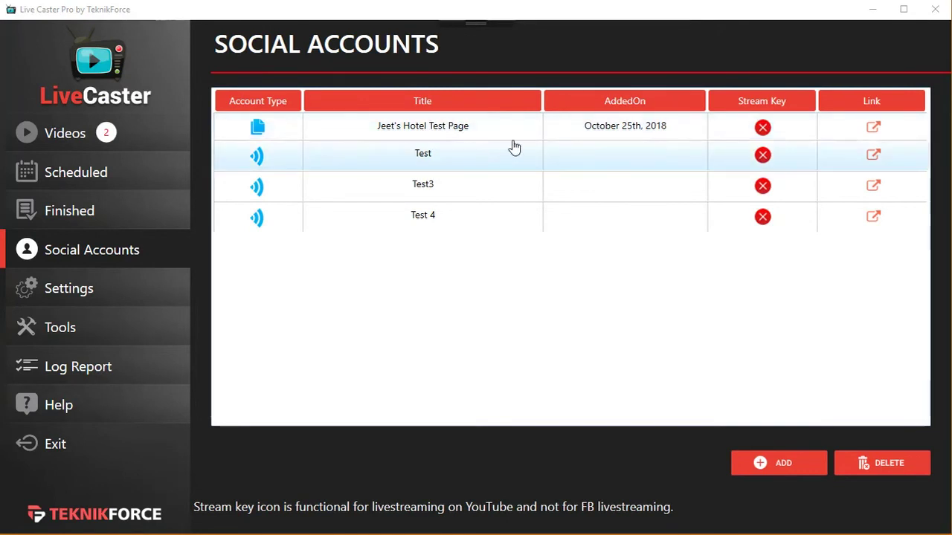
Step: Go live with "Mobiflux Demo video" on the FB Pages account, posting to Jeet's Hotel Test Page
click(102, 141)
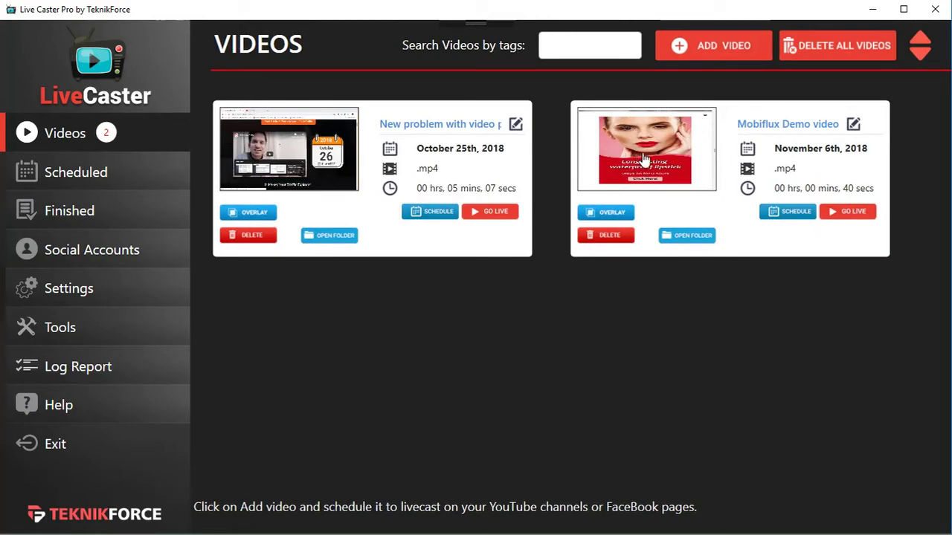
click(836, 214)
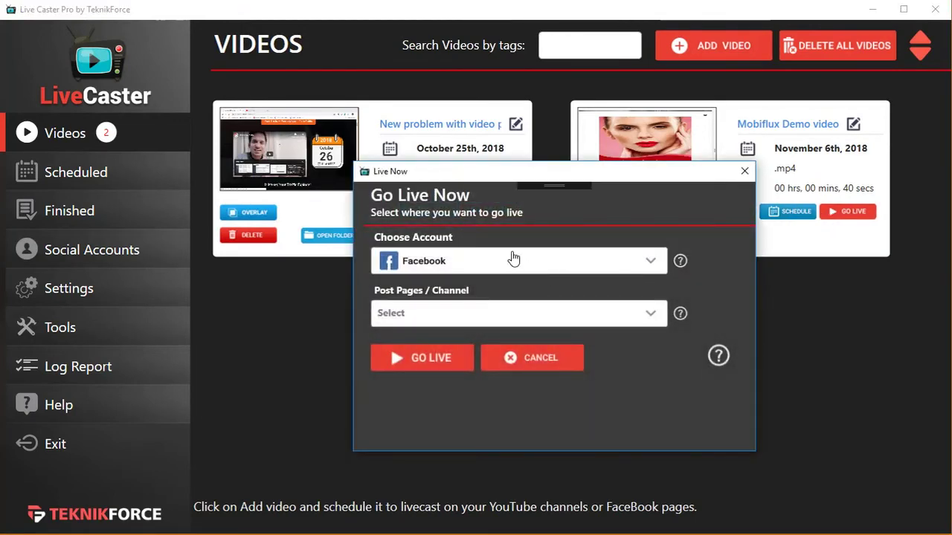
click(513, 258)
click(396, 363)
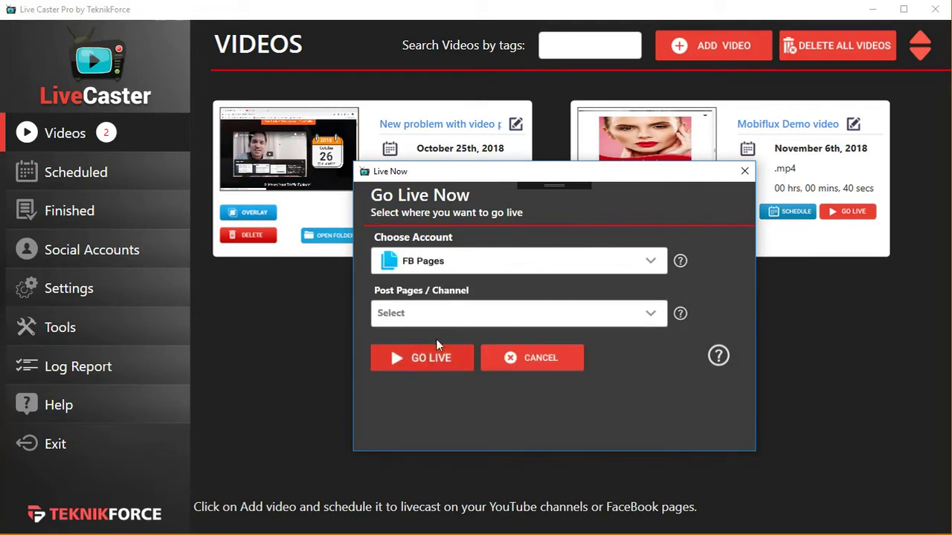
click(453, 316)
click(438, 369)
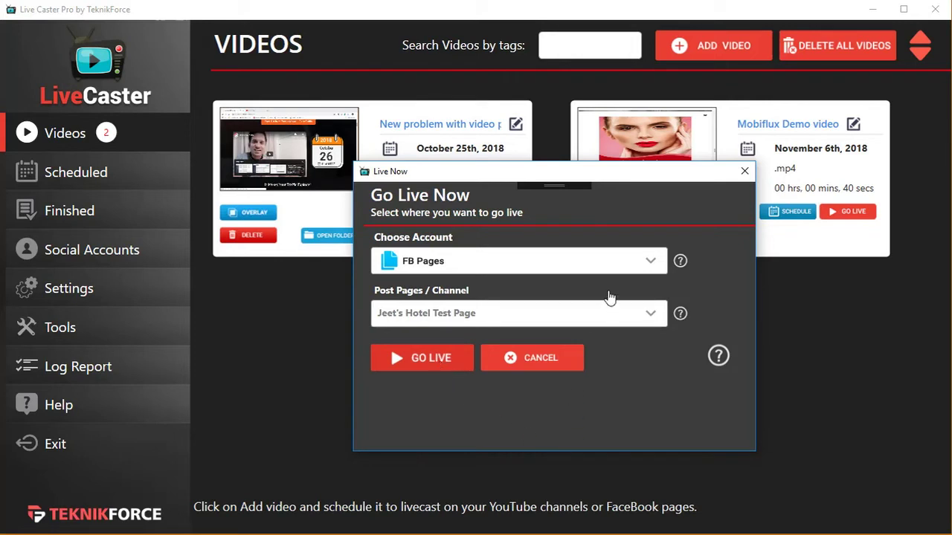
click(421, 358)
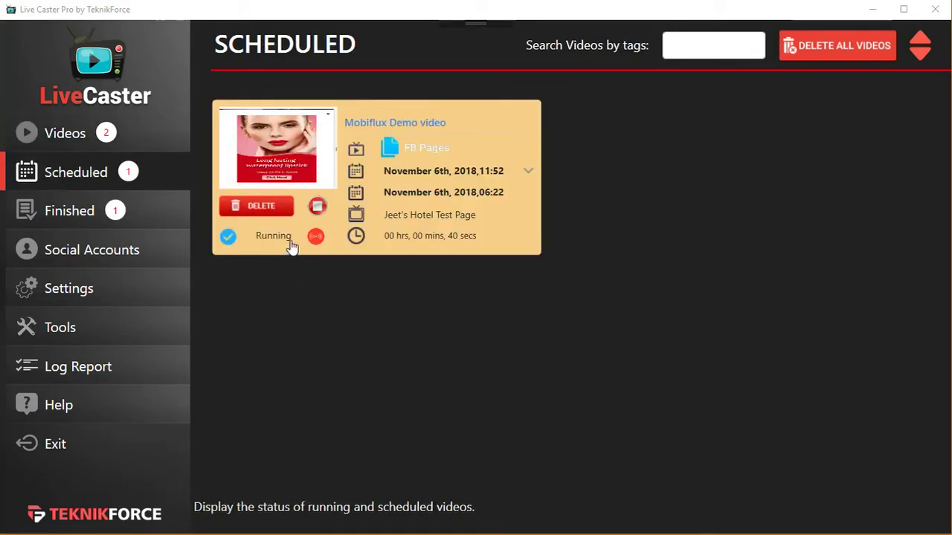
Step: Switch to the browser, examine the live Mobiflux Demo post on the Jeet's Hotel Test Page Facebook page, and return to Live Caster
mouse_move(319, 241)
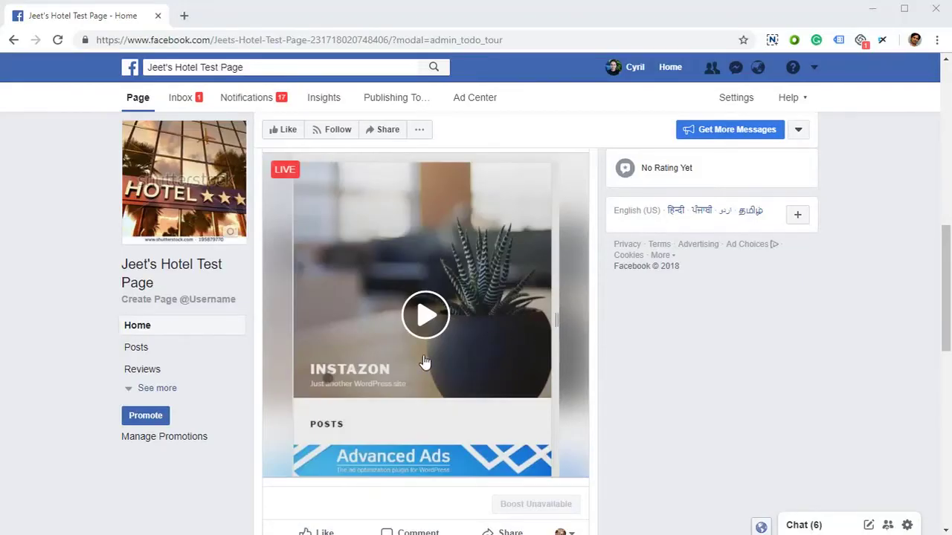
scroll(424, 365, up, 2)
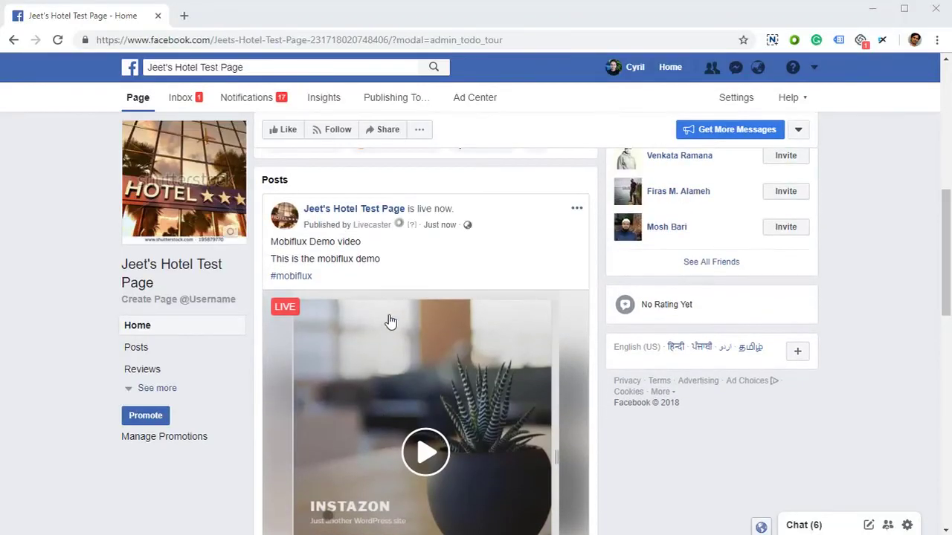
scroll(288, 328, down, 1)
scroll(400, 346, down, 3)
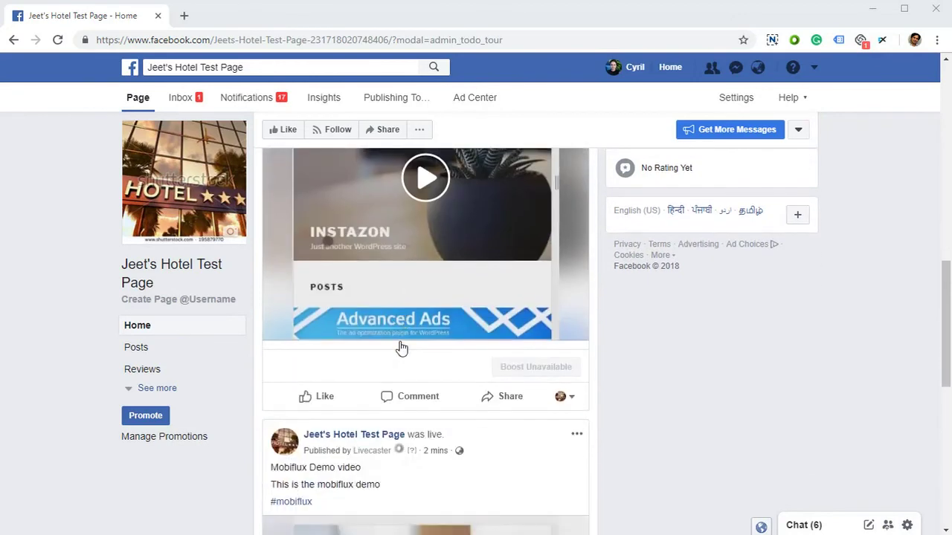
scroll(400, 348, up, 3)
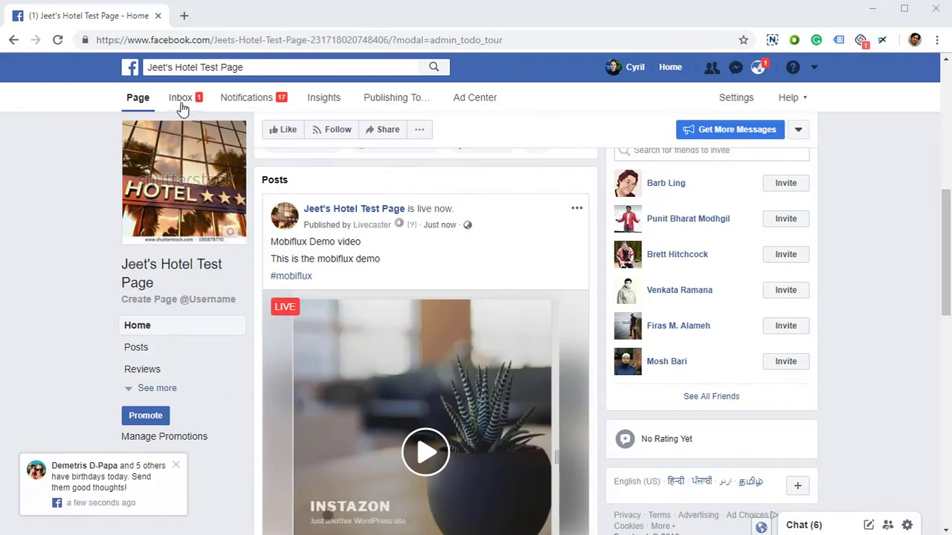
click(873, 9)
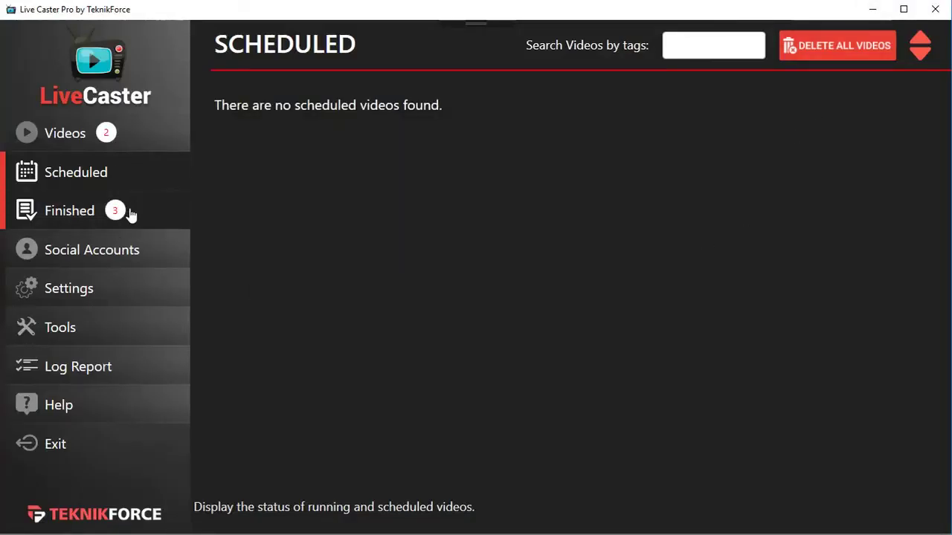
Step: Start a new schedule for "Mobiflux Demo video" and set its date to 07 November 2018
click(113, 138)
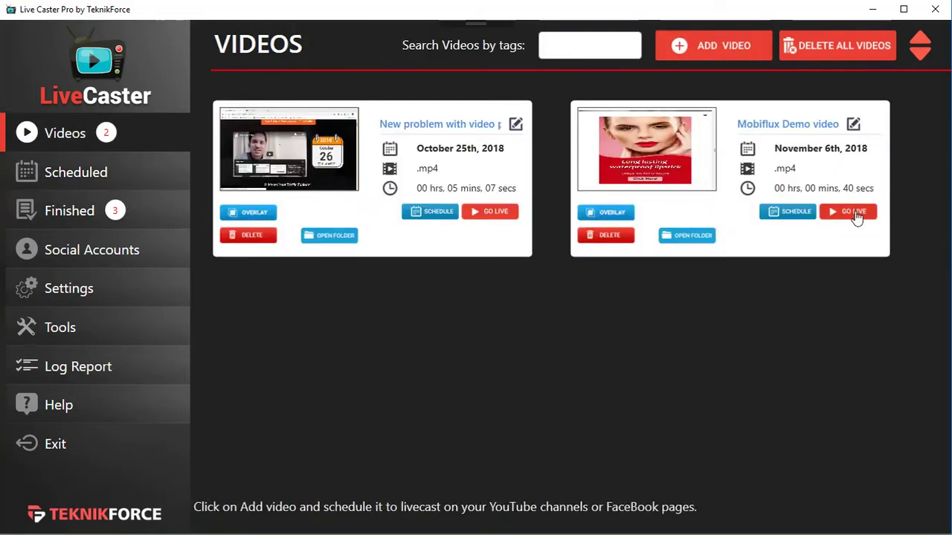
click(790, 214)
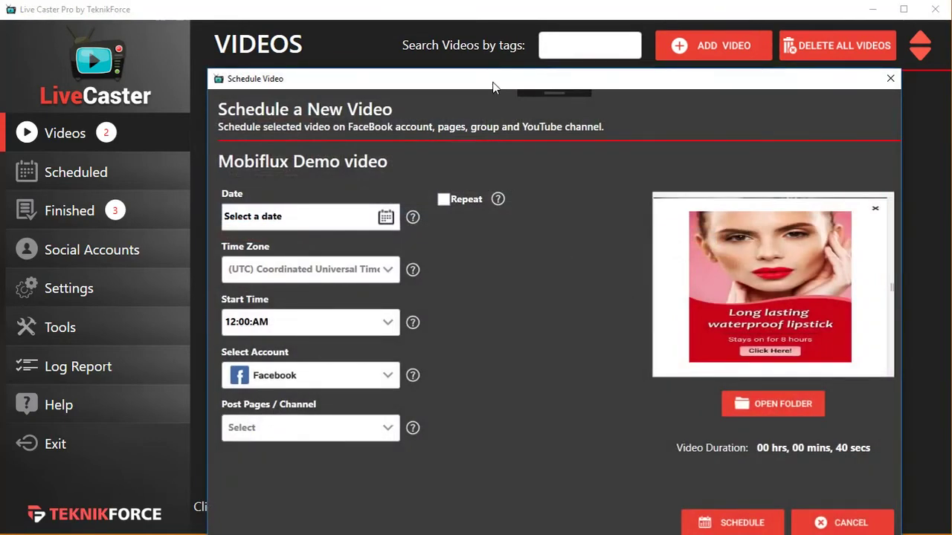
drag(488, 82, 465, 38)
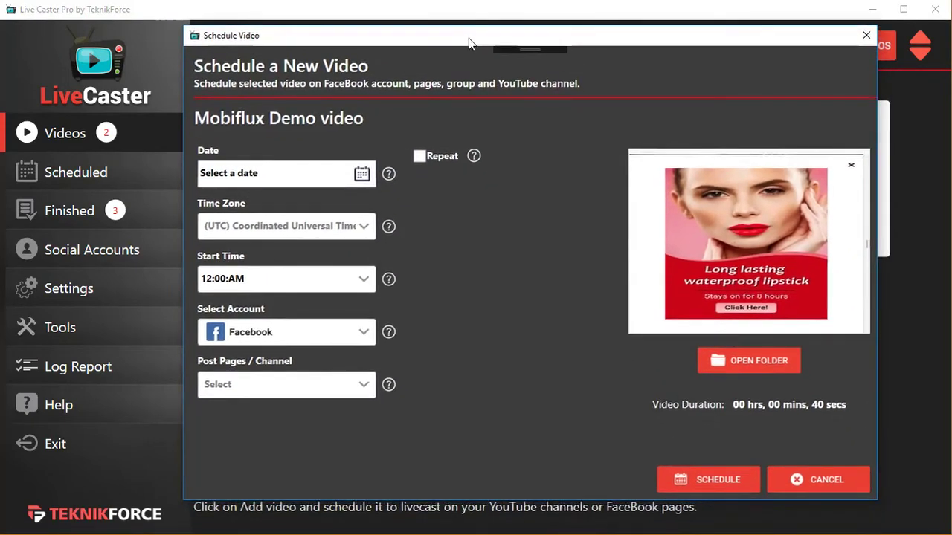
click(362, 175)
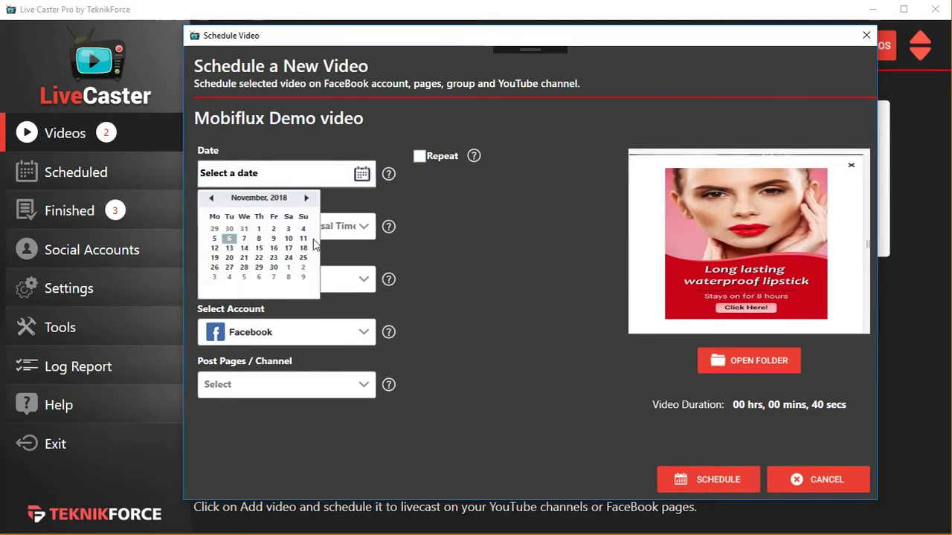
click(248, 243)
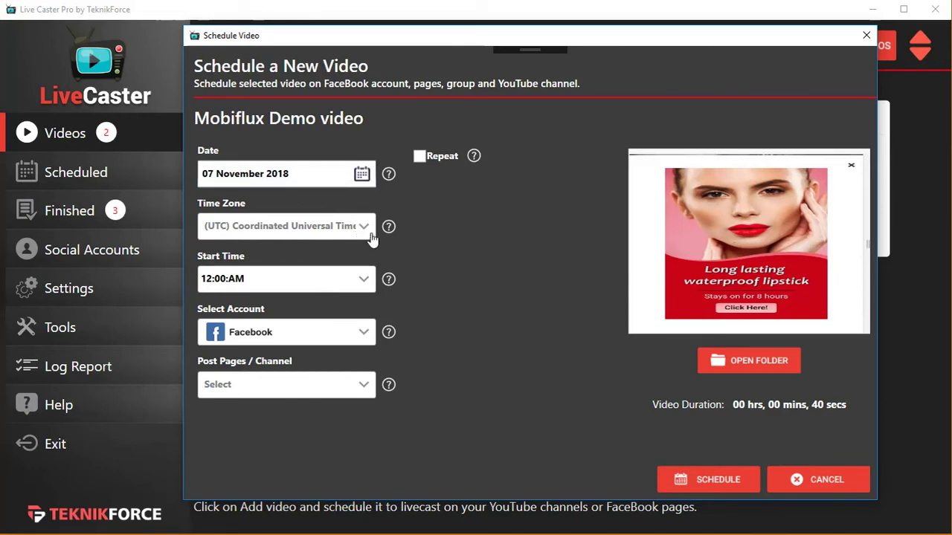
Step: Schedule the video on the FB Pages account for Jeet's Hotel Test Page and acknowledge the confirmation
click(336, 339)
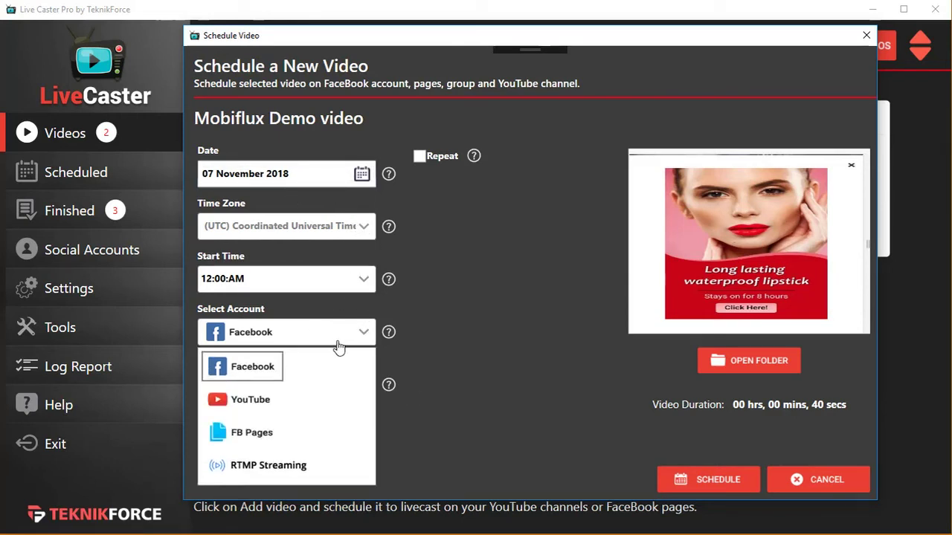
click(223, 429)
click(361, 387)
click(297, 438)
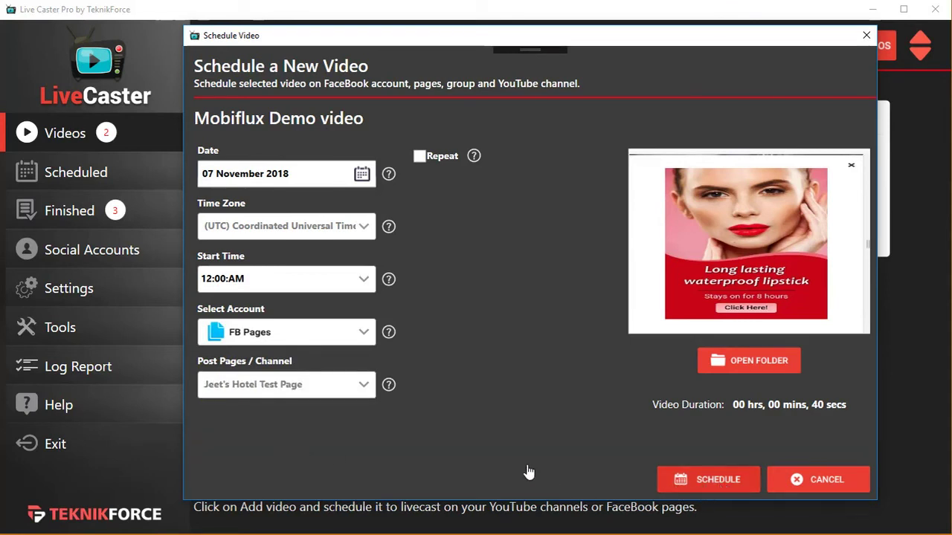
click(680, 487)
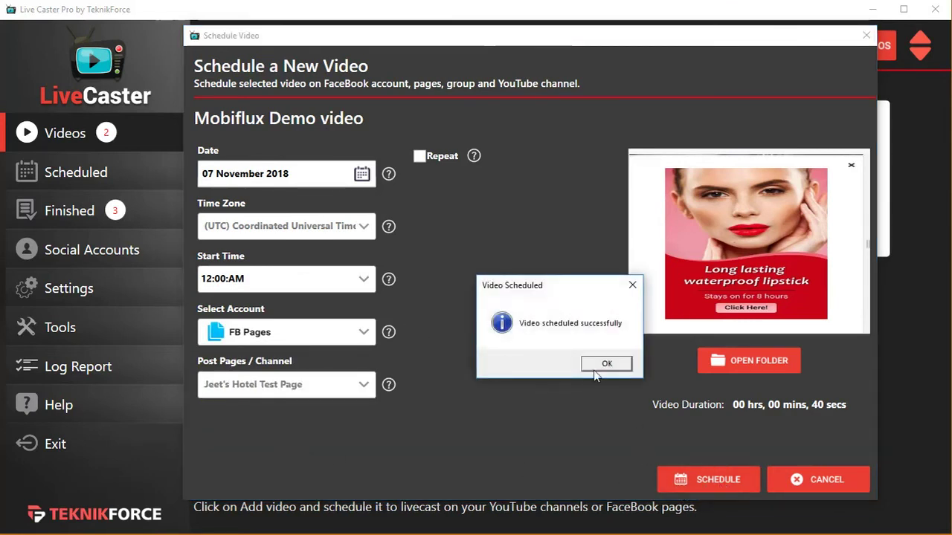
click(599, 365)
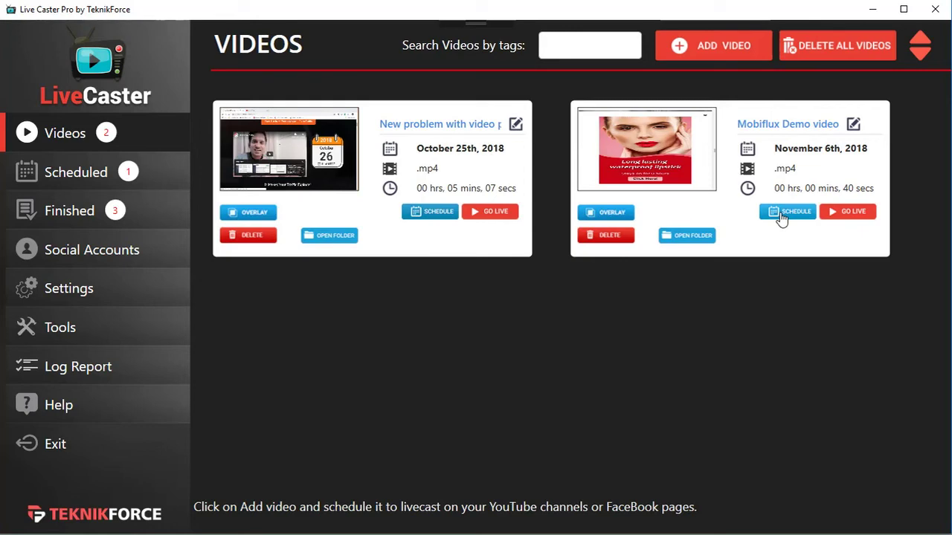
Step: Start another schedule for "Mobiflux Demo video" with the date 06 November 2018 and start time 06:00 AM
click(781, 214)
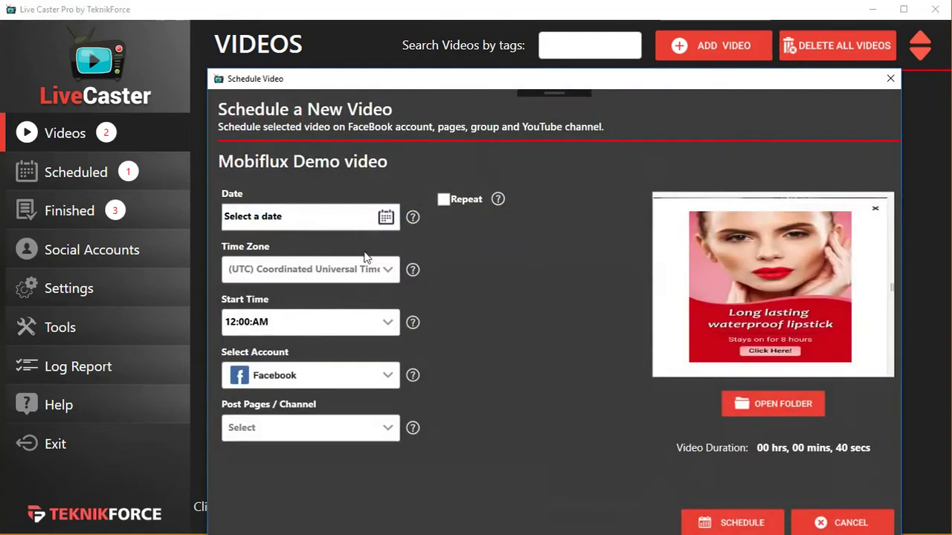
click(385, 216)
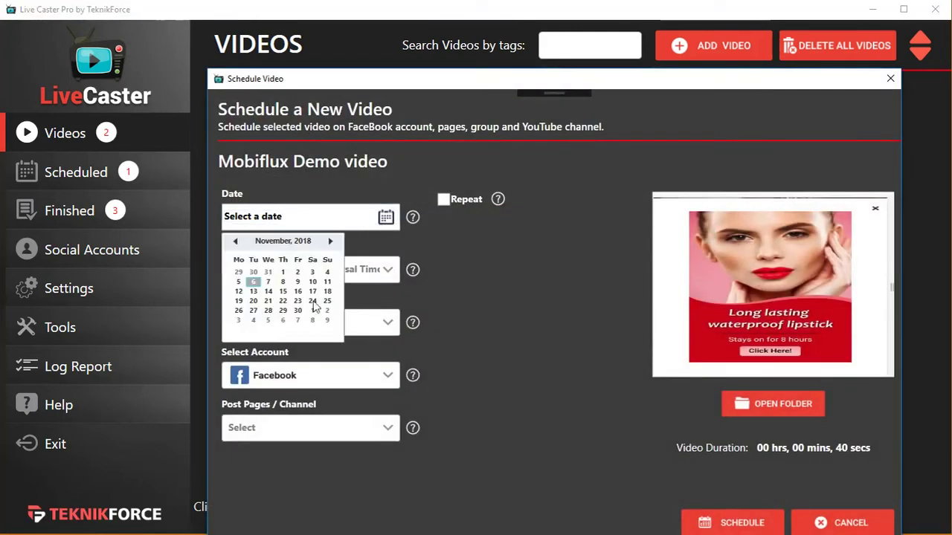
click(253, 282)
click(387, 322)
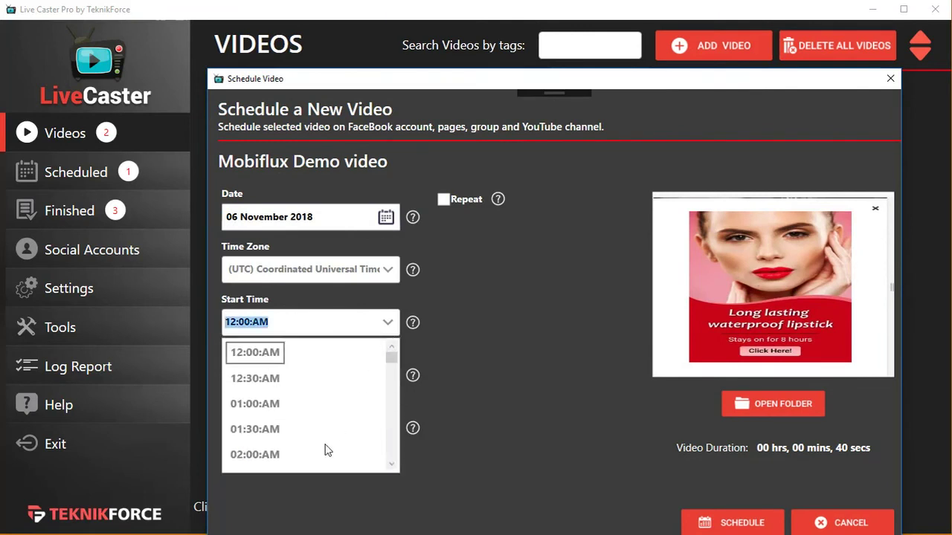
scroll(285, 427, down, 3)
click(290, 429)
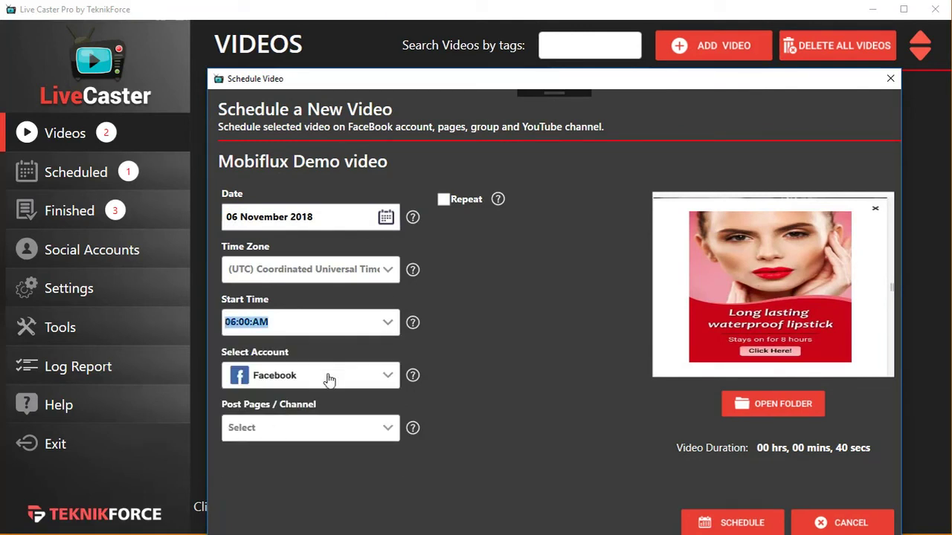
Step: Choose the FB Pages account and Jeet's Hotel Test Page for this schedule, and try to submit it
click(386, 378)
click(251, 476)
click(393, 439)
click(329, 483)
click(726, 520)
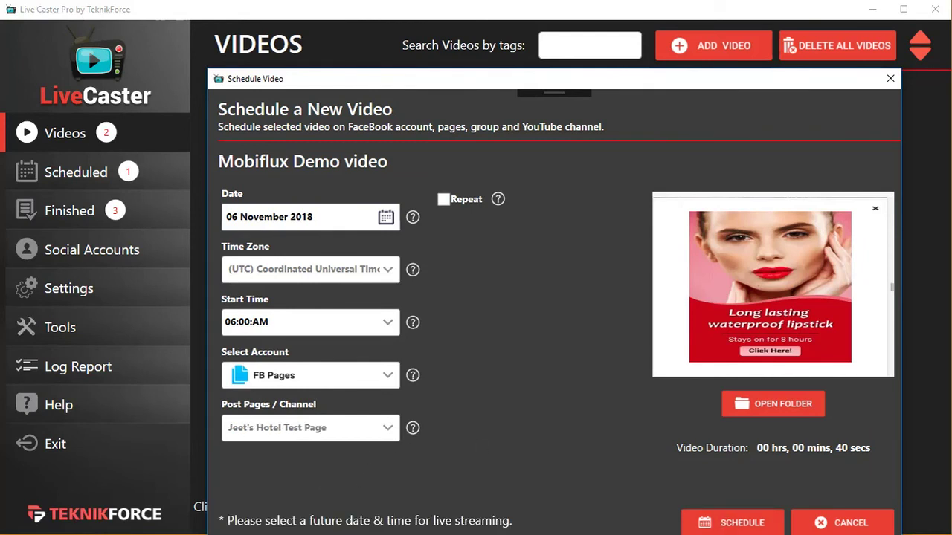
Step: Change the schedule date to 08 November 2018, schedule the video and acknowledge the confirmation
click(386, 216)
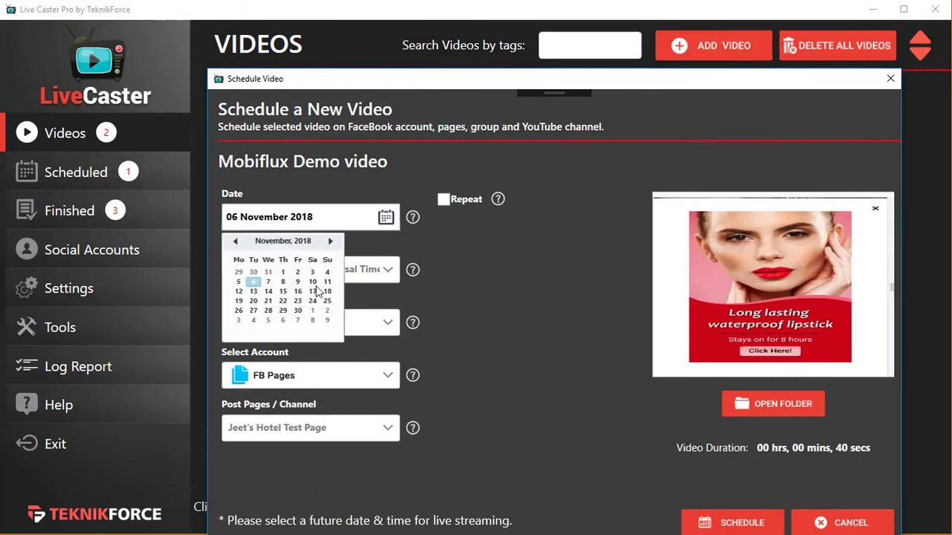
click(301, 289)
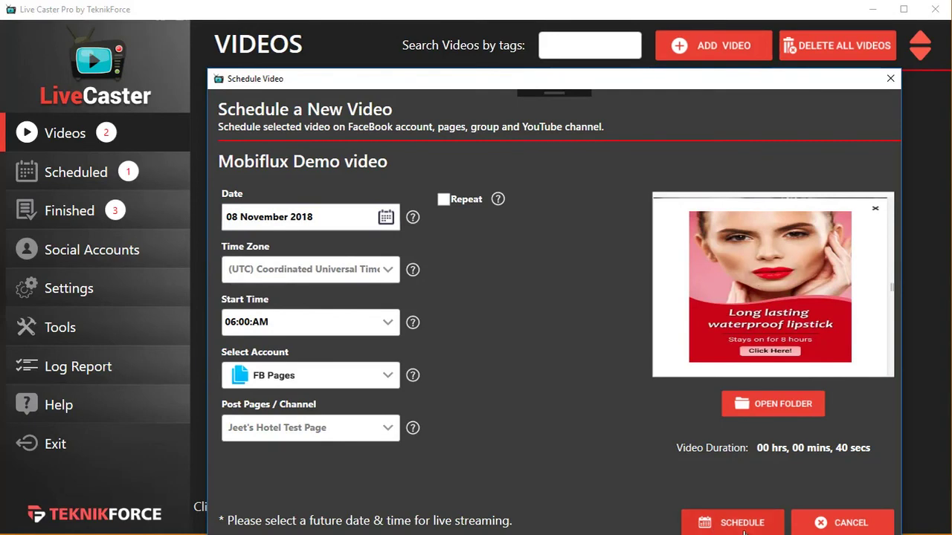
click(685, 517)
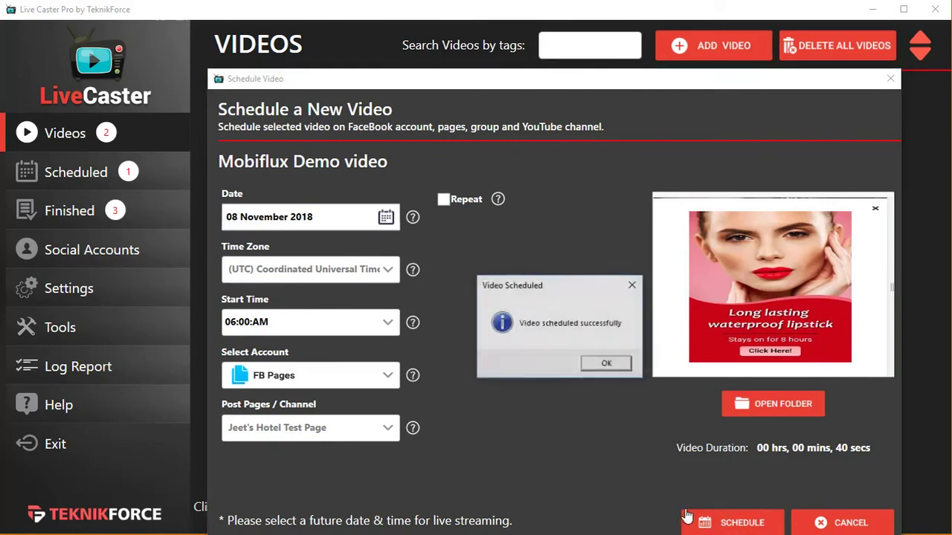
click(593, 374)
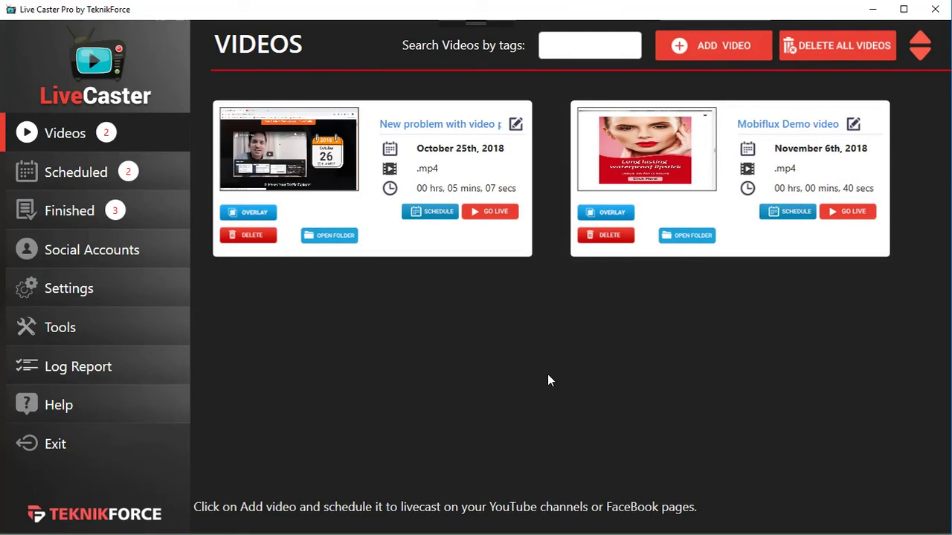
Step: Review the finished broadcasts and the account types offered for a new social account, without adding one
click(135, 214)
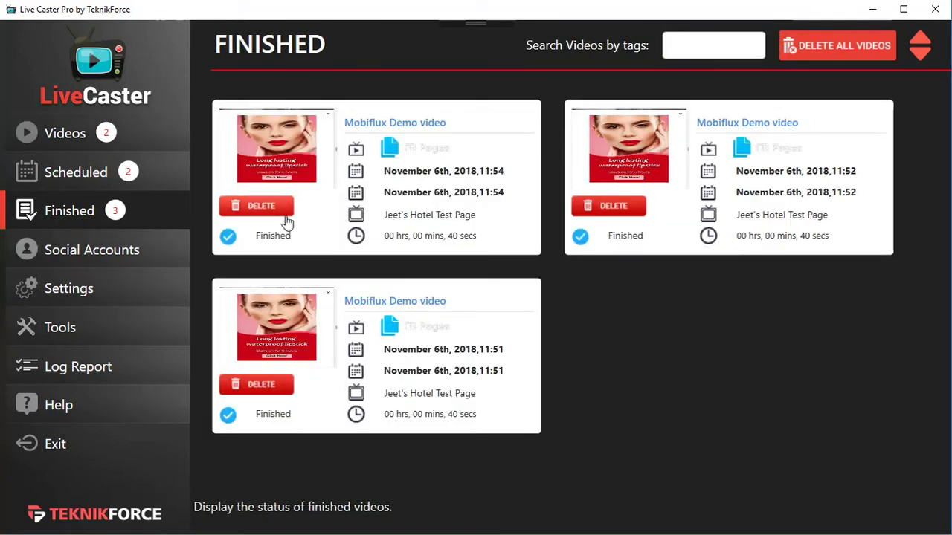
click(159, 127)
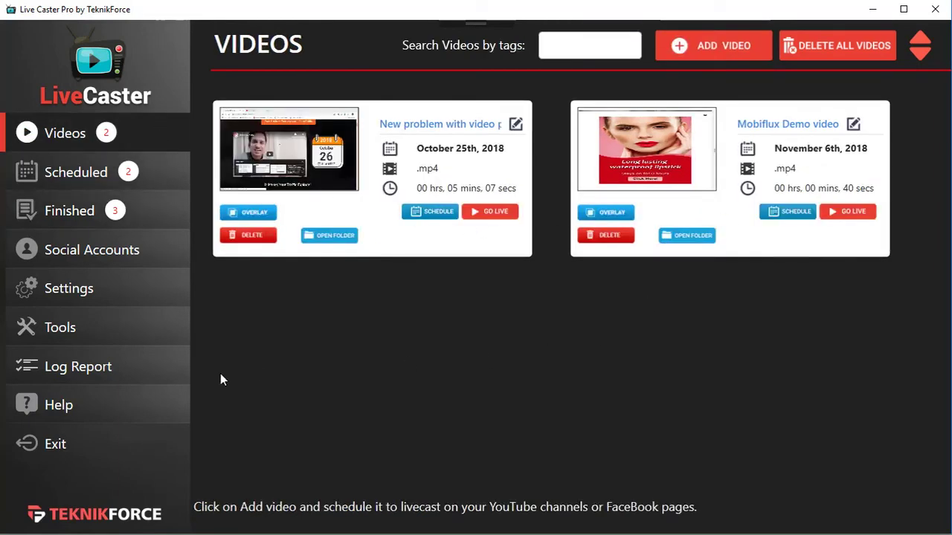
click(135, 266)
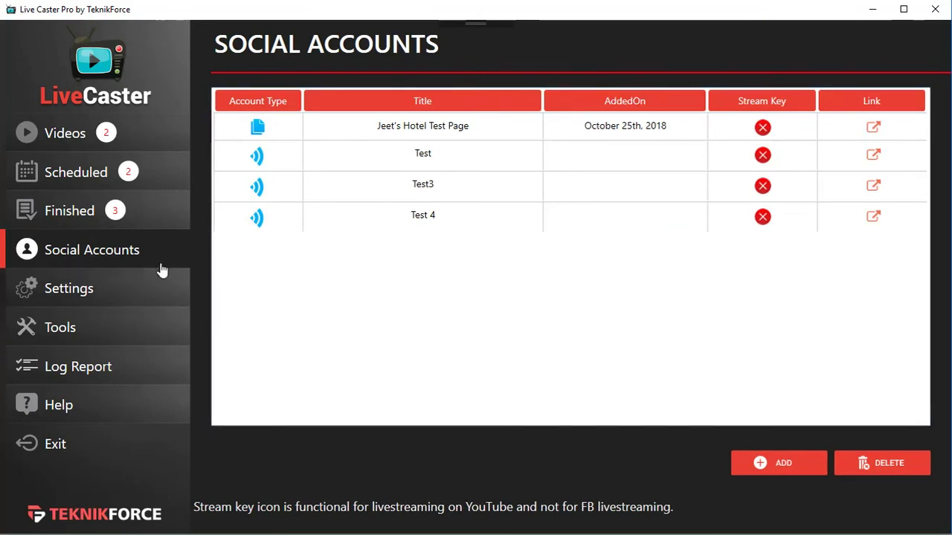
click(761, 466)
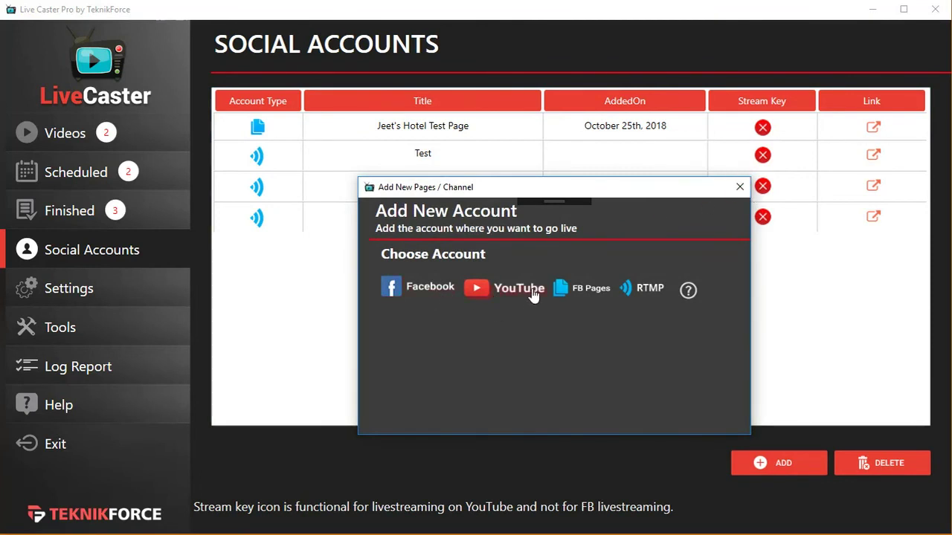
click(740, 188)
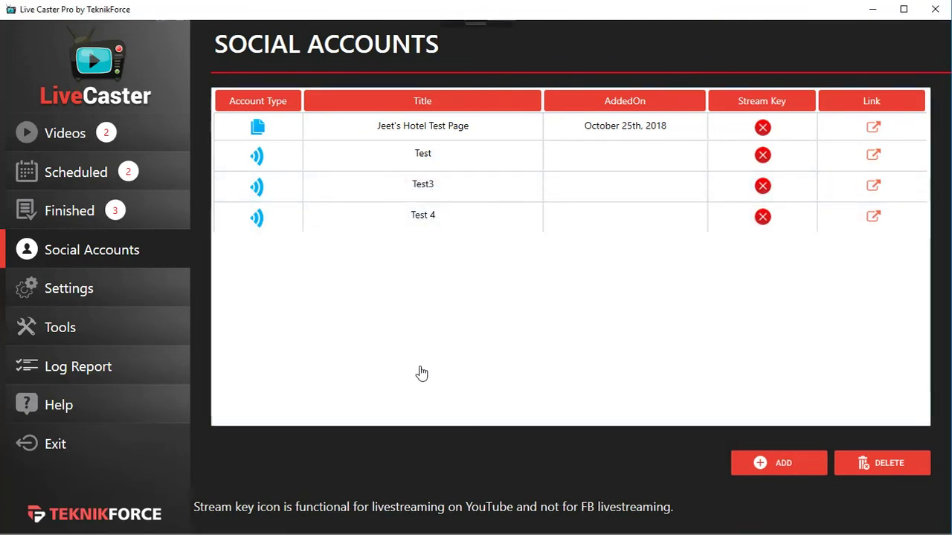
Step: Examine the log reports of past livecasts and return to the list of videos
click(166, 376)
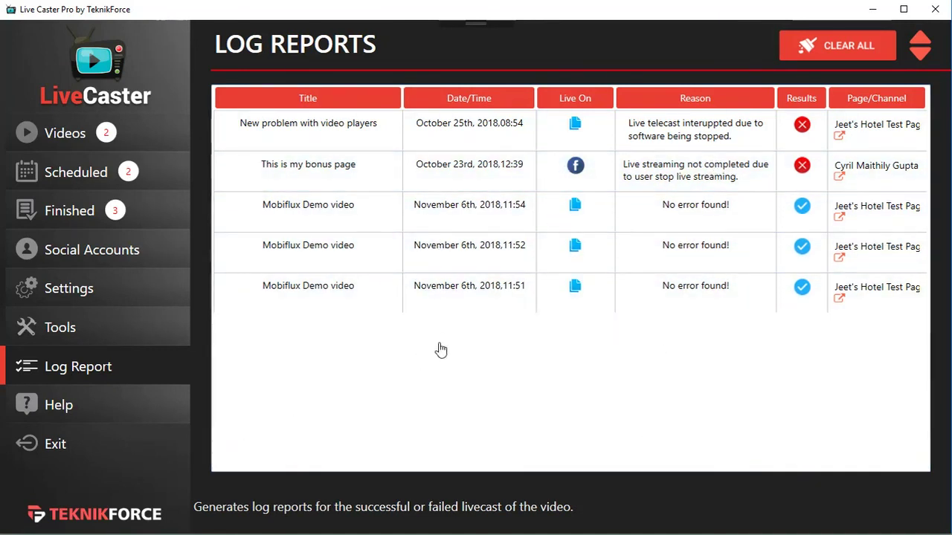
click(168, 143)
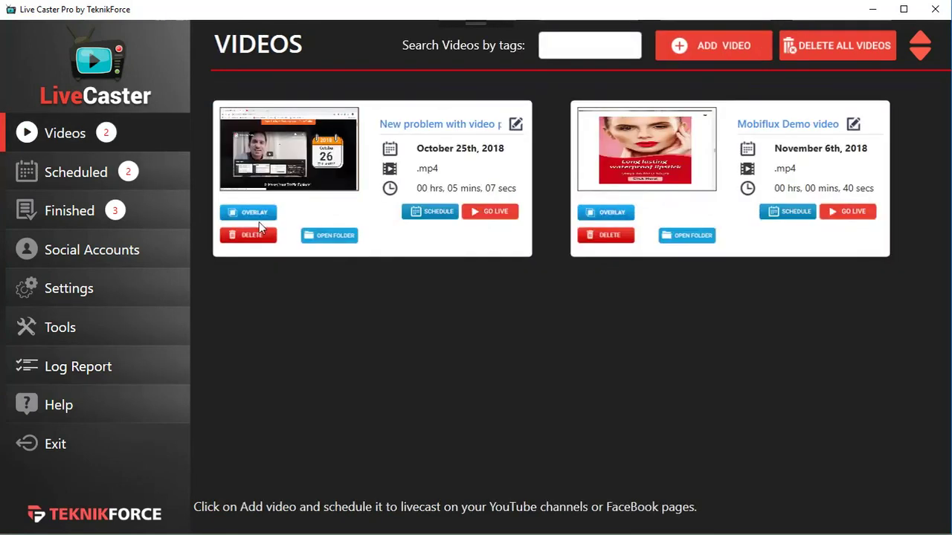